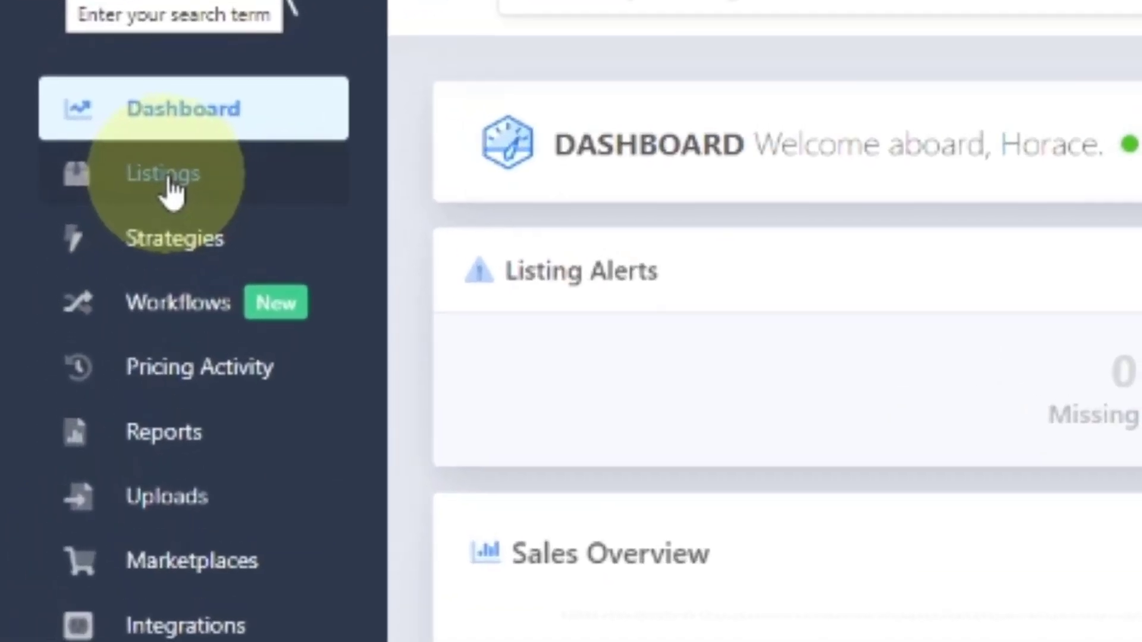
- Tour the Listings and Strategies pages, ending on the Workflows introduction page
click(62, 151)
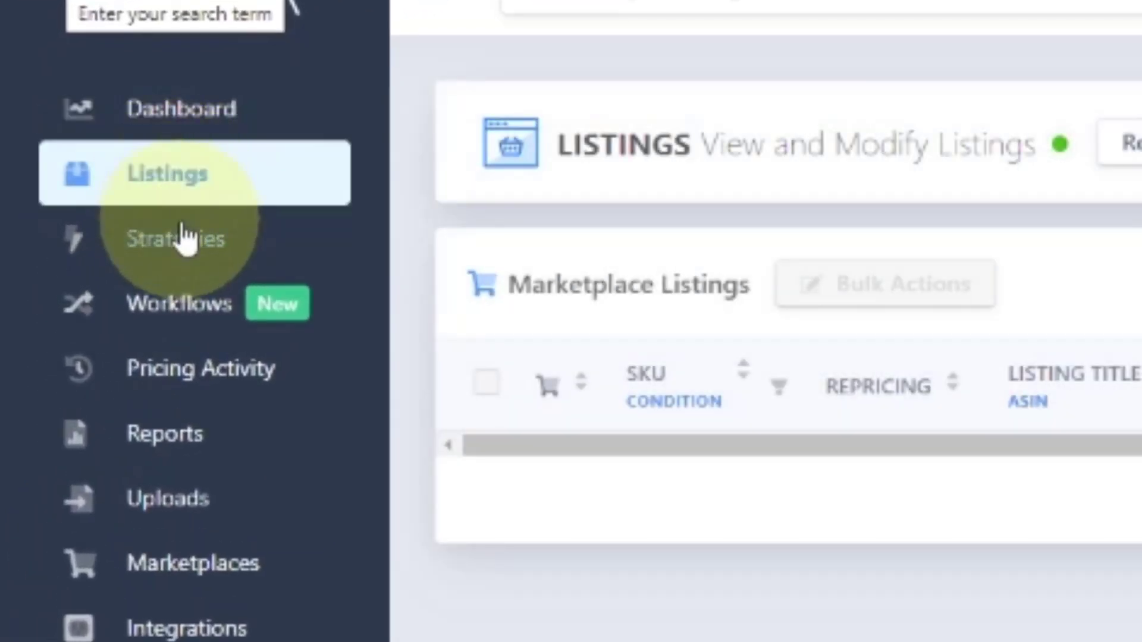
click(184, 256)
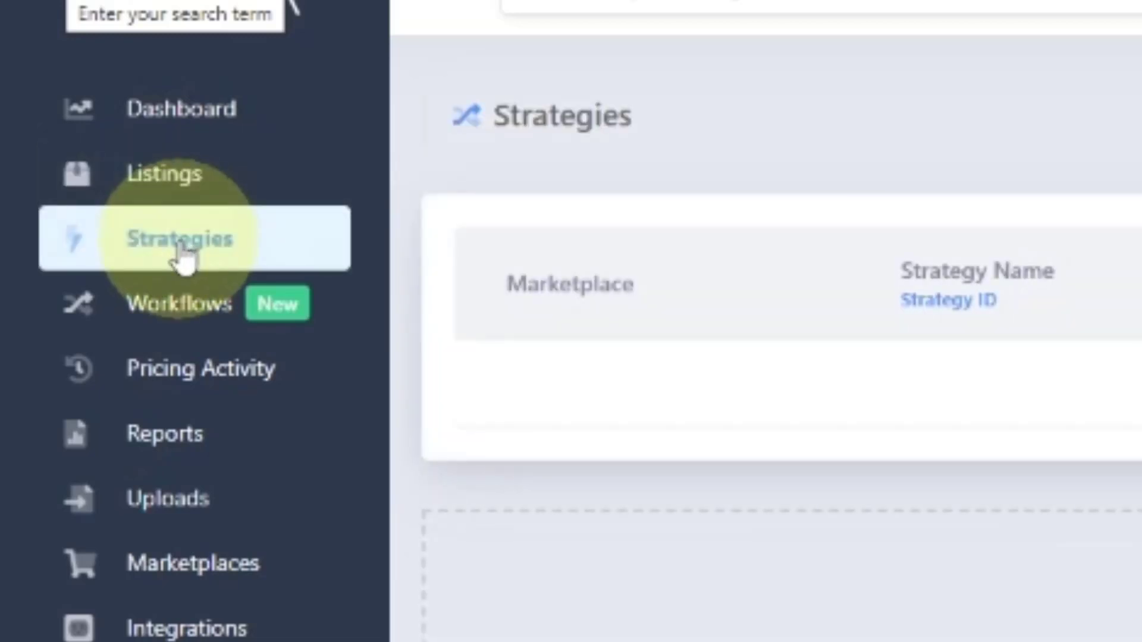
click(202, 309)
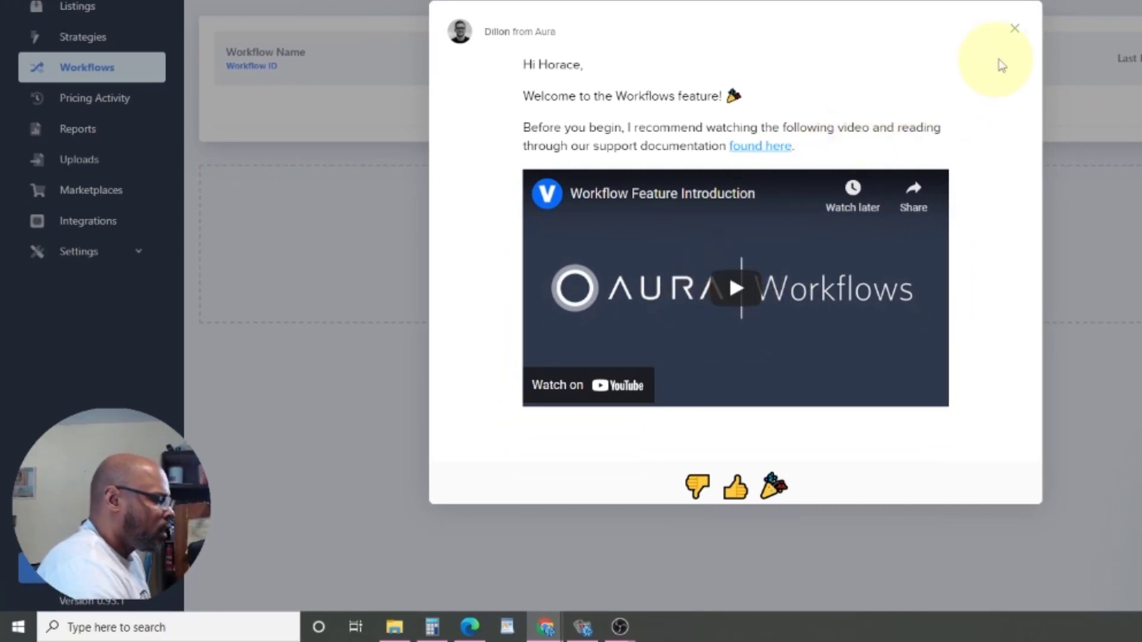
- Dismiss the Workflows welcome message to reveal the empty workflow list
click(1015, 31)
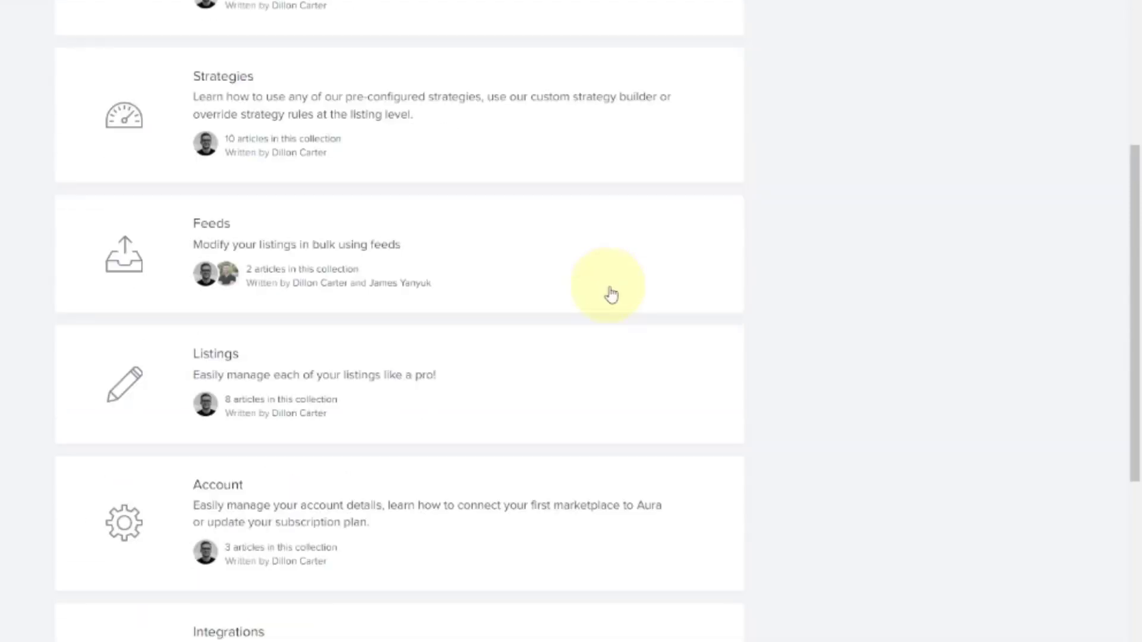
scroll(612, 294, up, 2)
scroll(452, 256, up, 2)
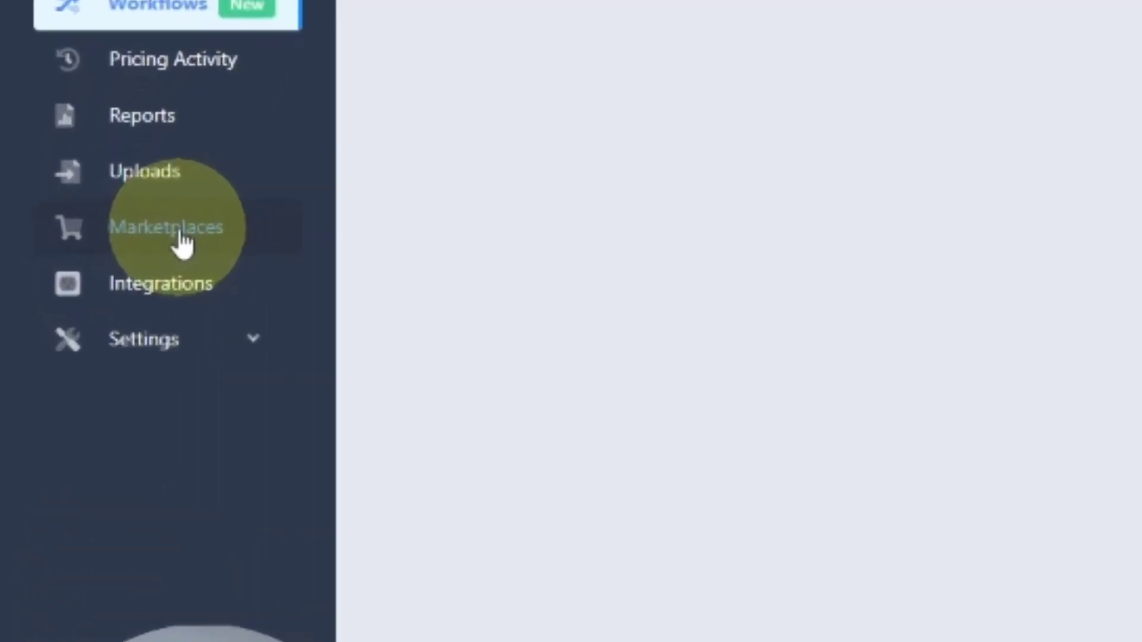
- Go to the empty Marketplaces page
click(106, 257)
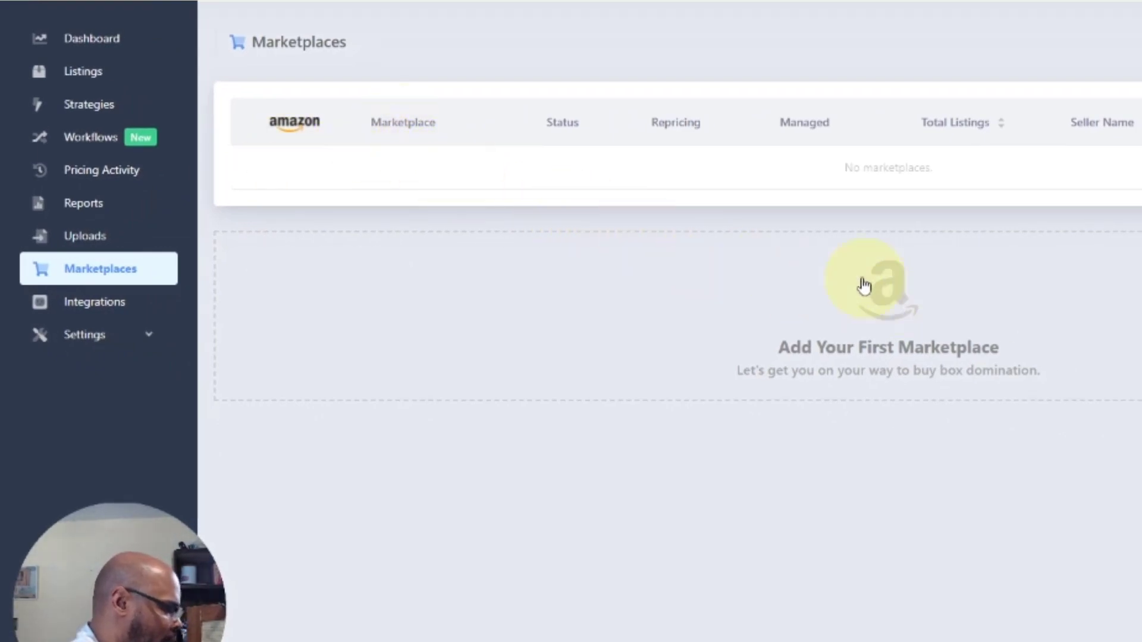
- Add an Amazon marketplace for the United States and reach the Seller ID and MWS token form
click(898, 307)
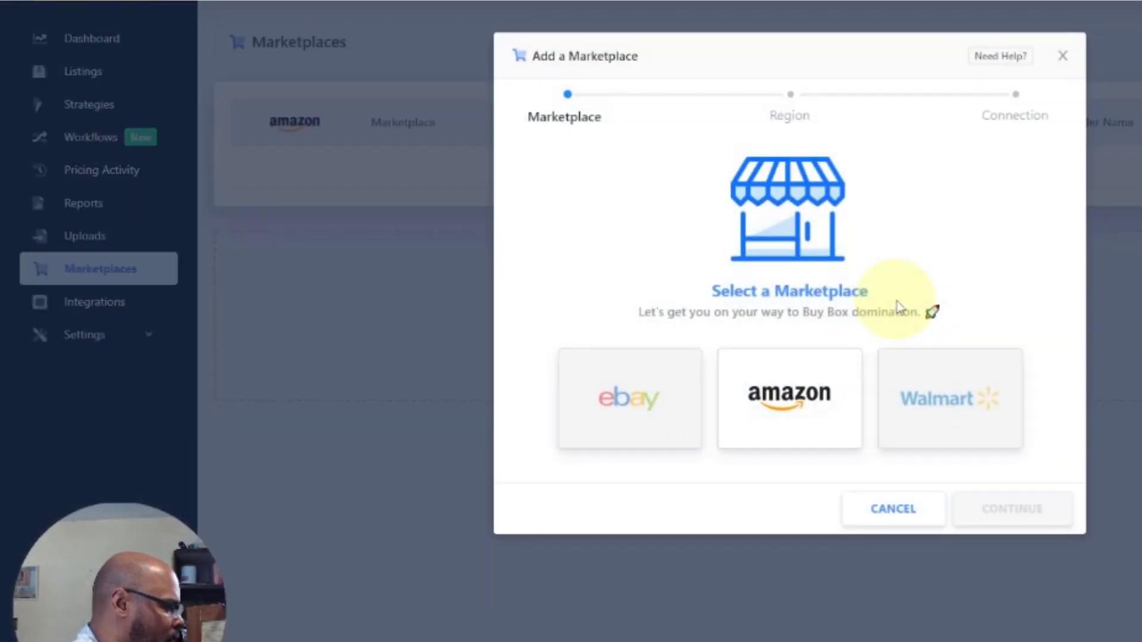
click(788, 406)
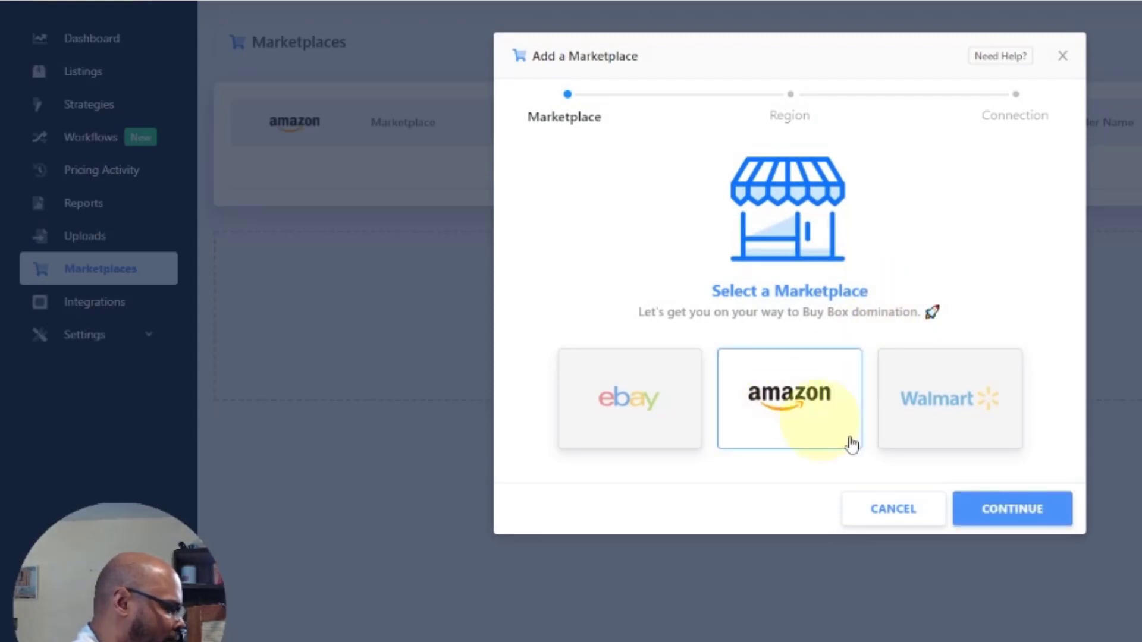
click(1015, 513)
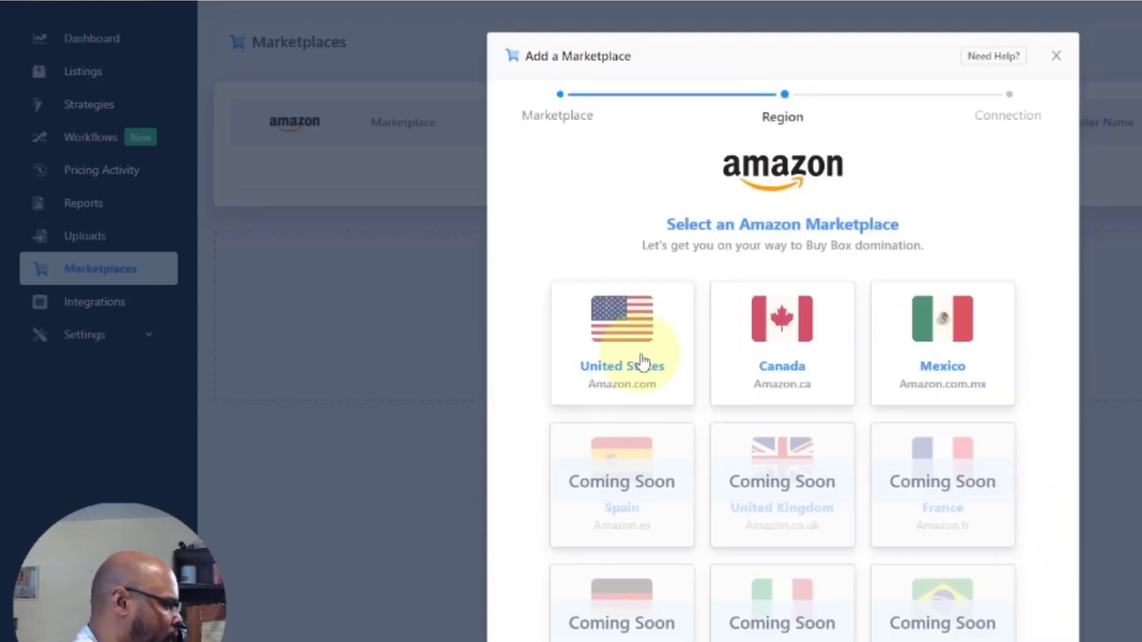
click(613, 335)
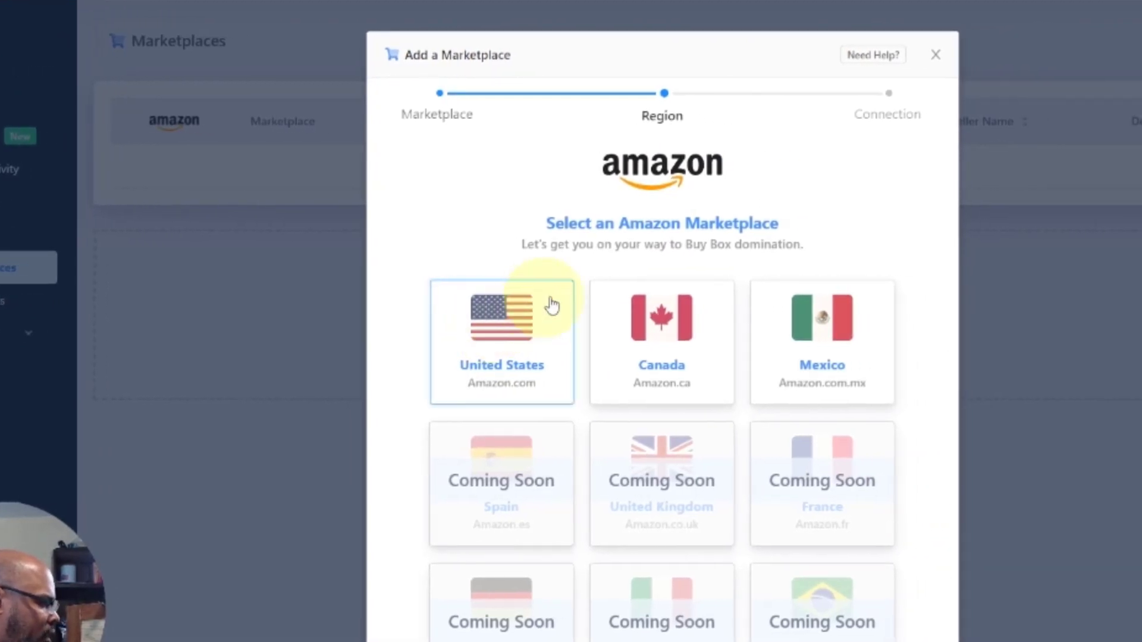
scroll(654, 321, down, 4)
right_click(850, 594)
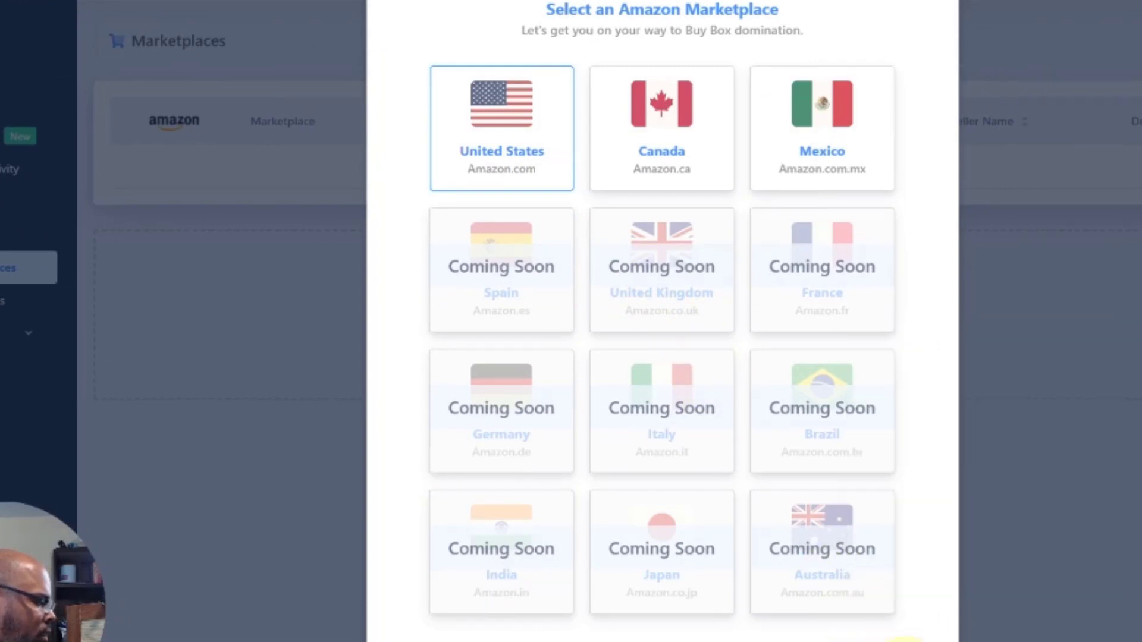
scroll(849, 472, up, 2)
scroll(849, 472, down, 2)
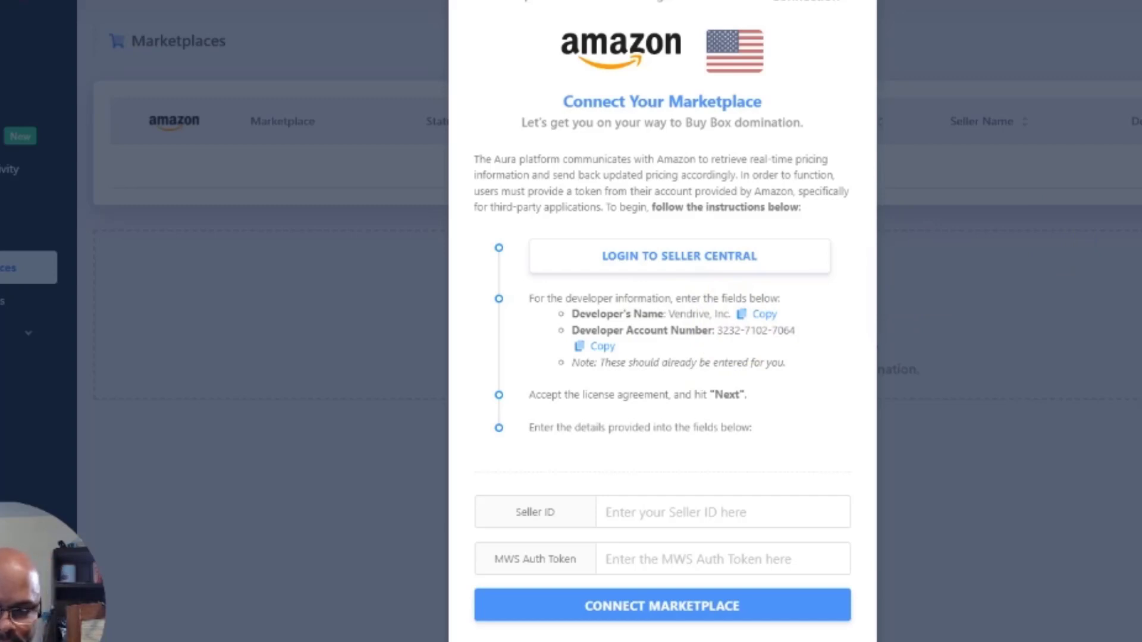
- In Seller Central, submit the prefilled Vendrive, Inc. developer name and ID for authorization
click(657, 267)
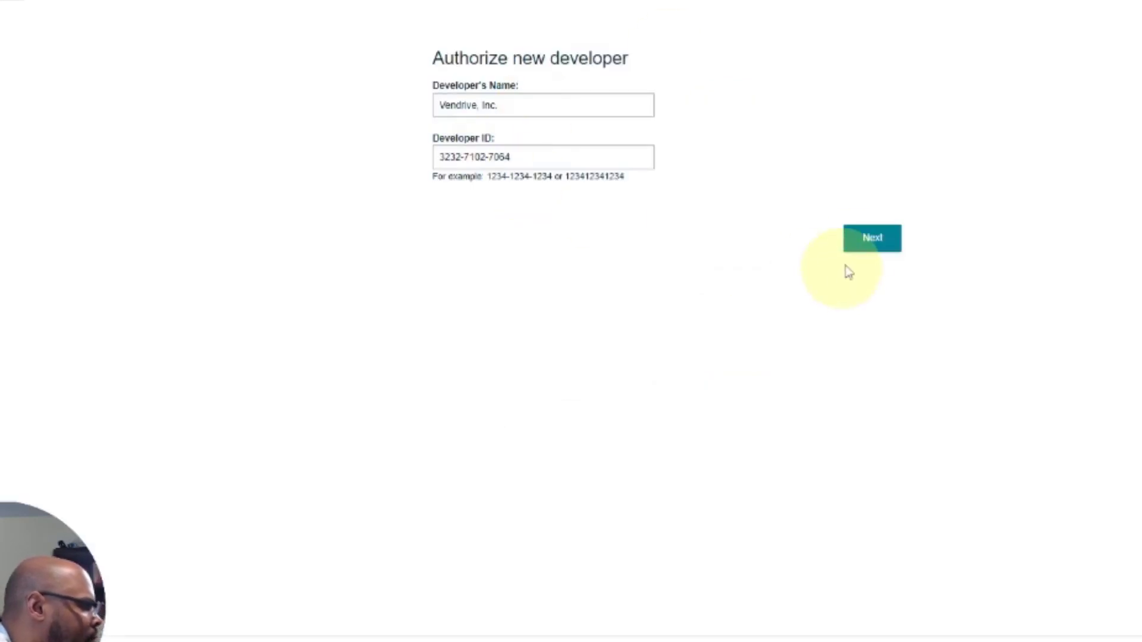
click(873, 241)
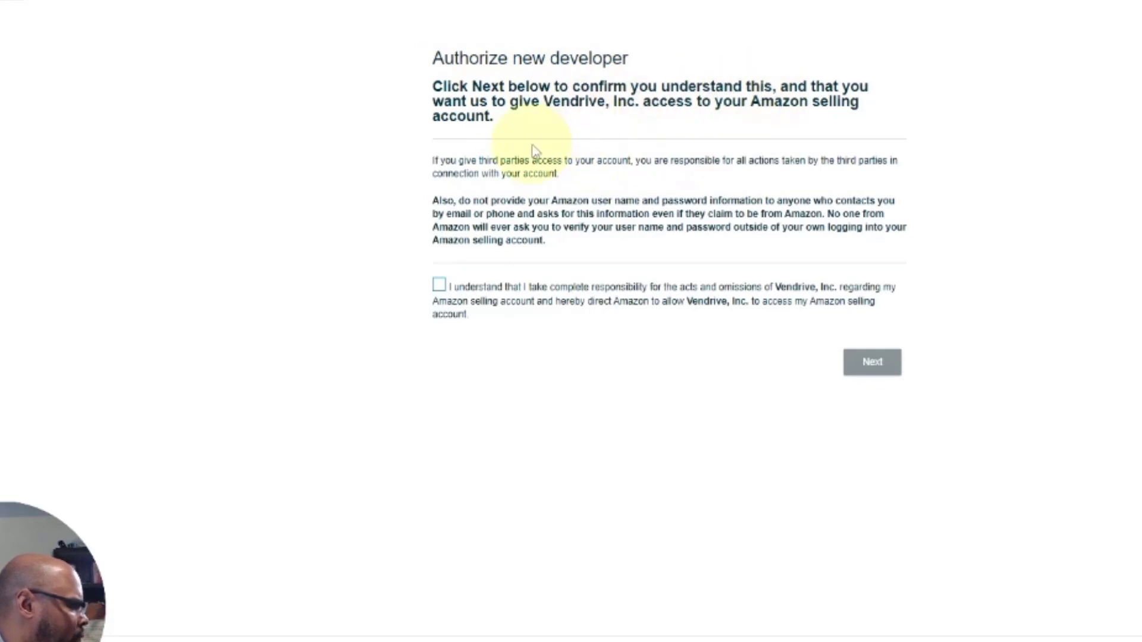
- Accept responsibility for granting Vendrive, Inc. access to the selling account
click(439, 286)
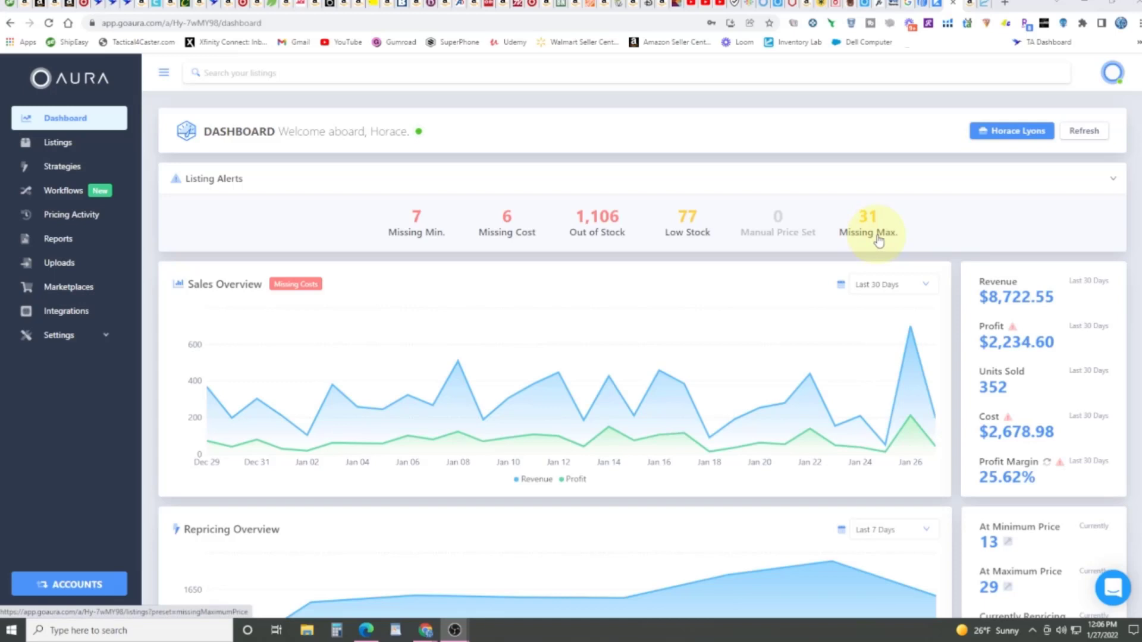
- Open Aura's Listings page to view the imported Amazon listings
click(56, 146)
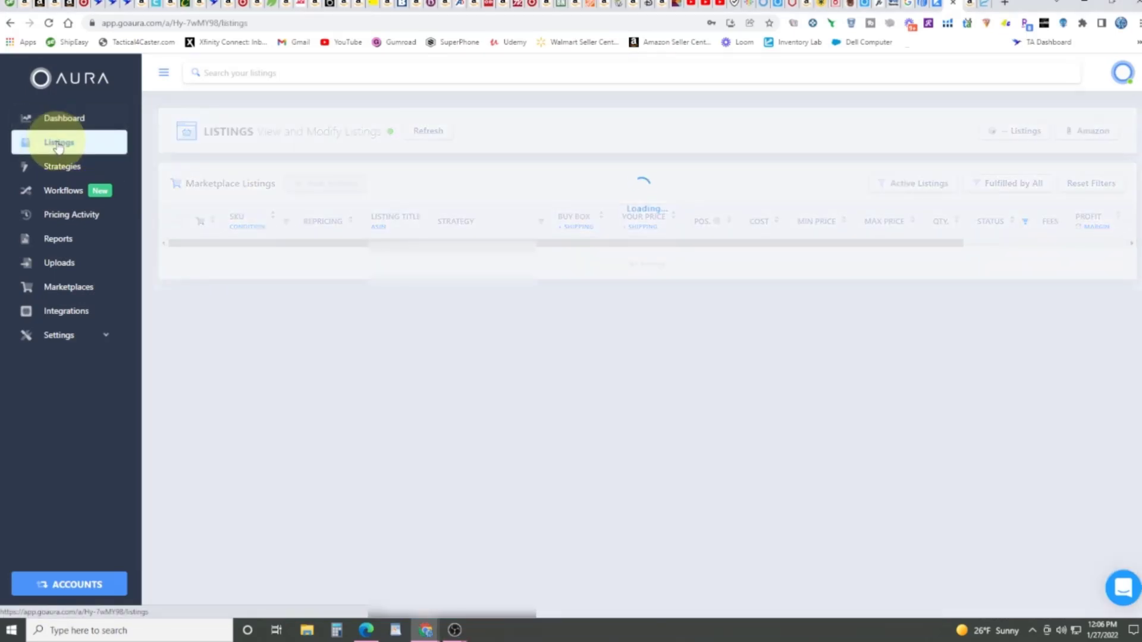